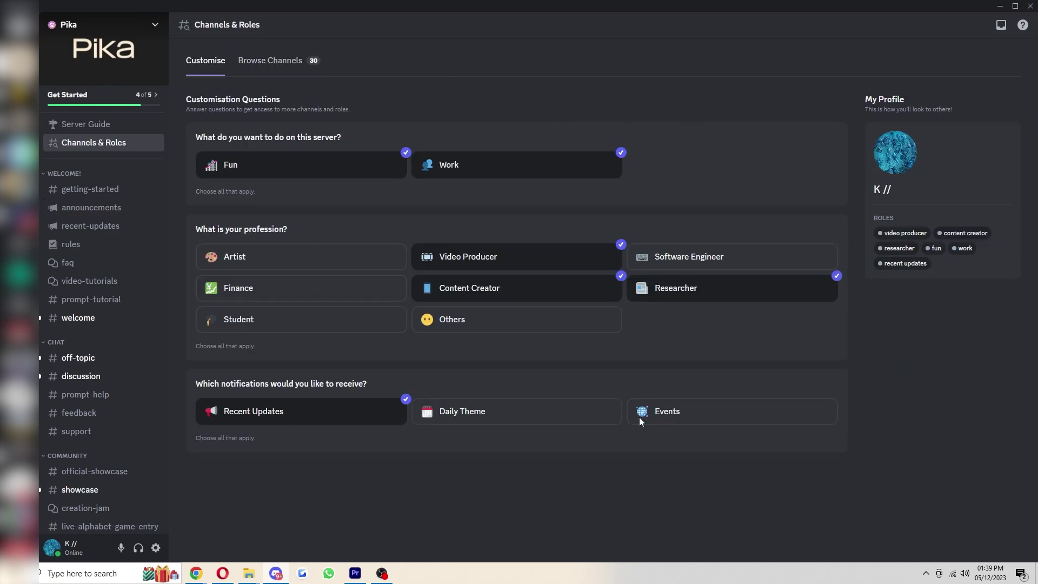
Go from the Server Guide's /create task to the #generate-7 creation channel.
{"action": "left_click", "coordinate": [109, 124]}
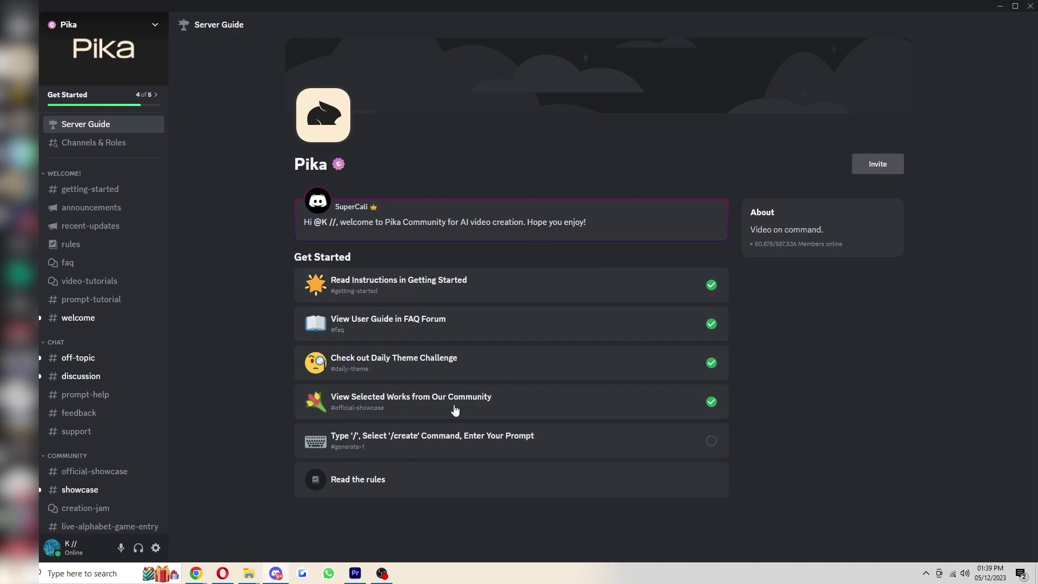
{"action": "left_click", "coordinate": [404, 448]}
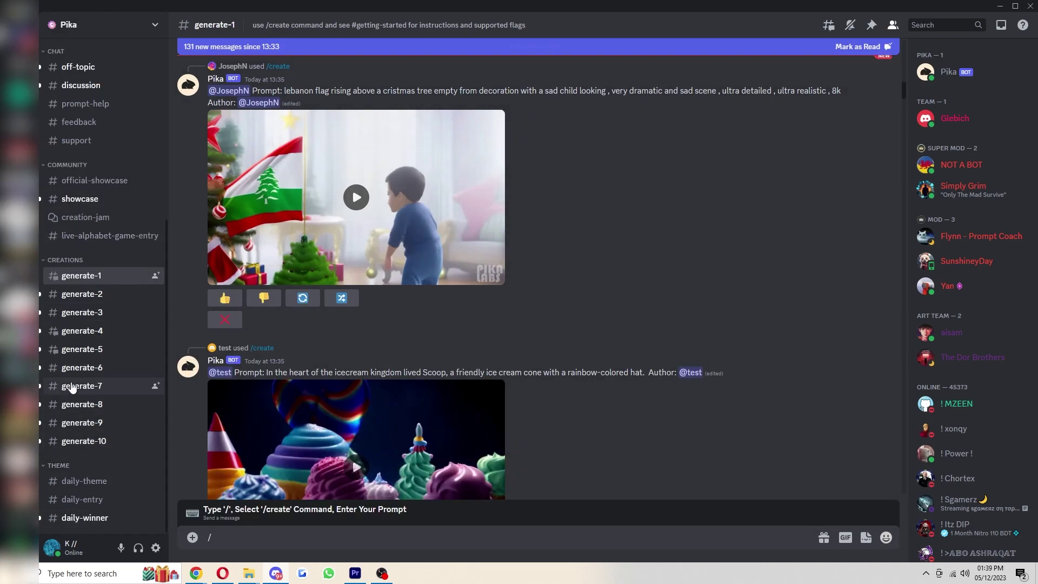
{"action": "left_click", "coordinate": [117, 387]}
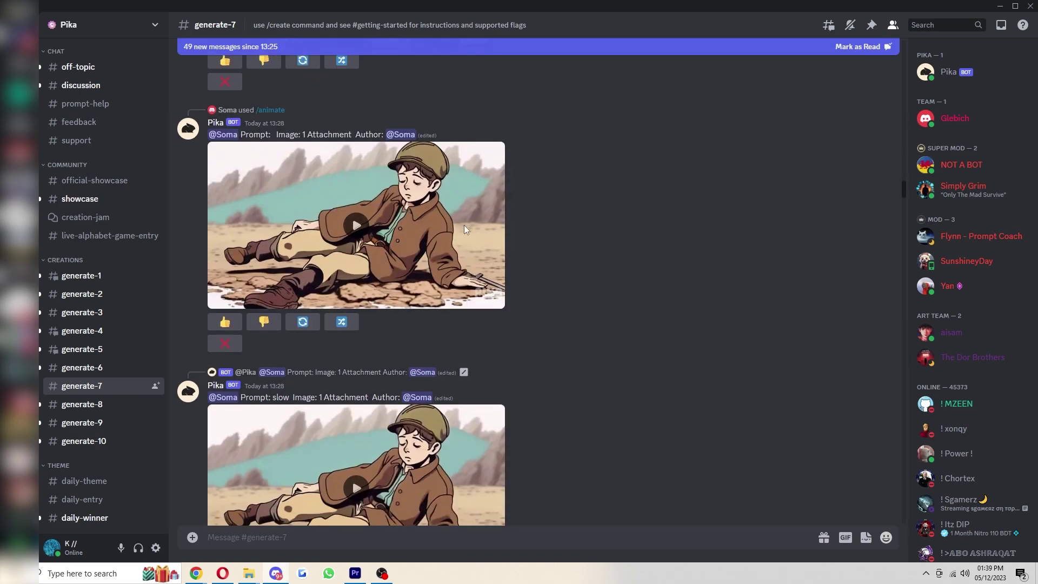
{"action": "scroll", "coordinate": [421, 278], "scroll_direction": "down", "scroll_amount": 3}
{"action": "scroll", "coordinate": [421, 278], "scroll_direction": "down", "scroll_amount": 3}
{"action": "scroll", "coordinate": [465, 290], "scroll_direction": "down", "scroll_amount": 5}
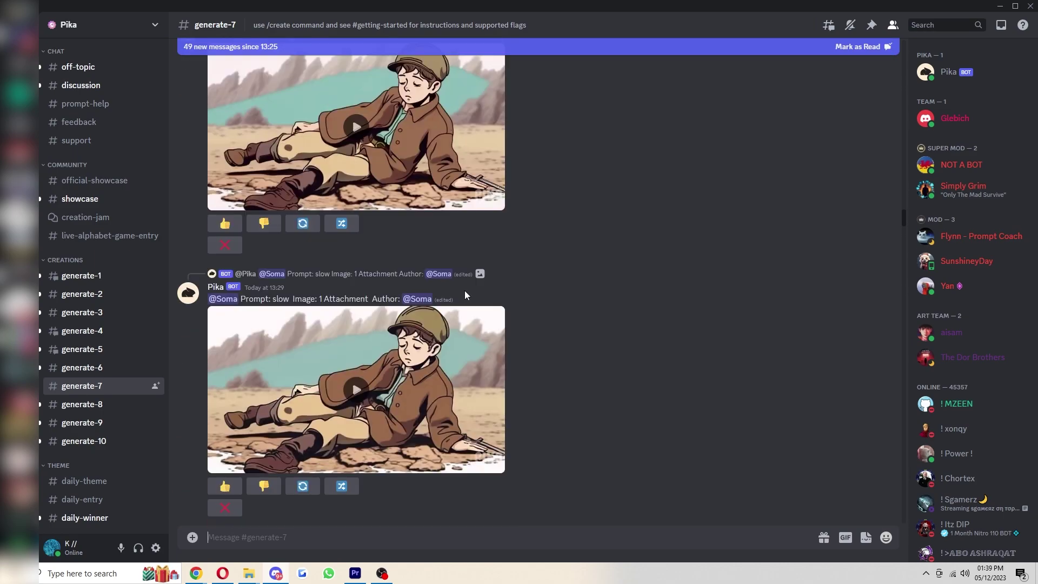
{"action": "scroll", "coordinate": [499, 341], "scroll_direction": "down", "scroll_amount": 5}
{"action": "scroll", "coordinate": [476, 338], "scroll_direction": "down", "scroll_amount": 5}
{"action": "scroll", "coordinate": [568, 374], "scroll_direction": "down", "scroll_amount": 5}
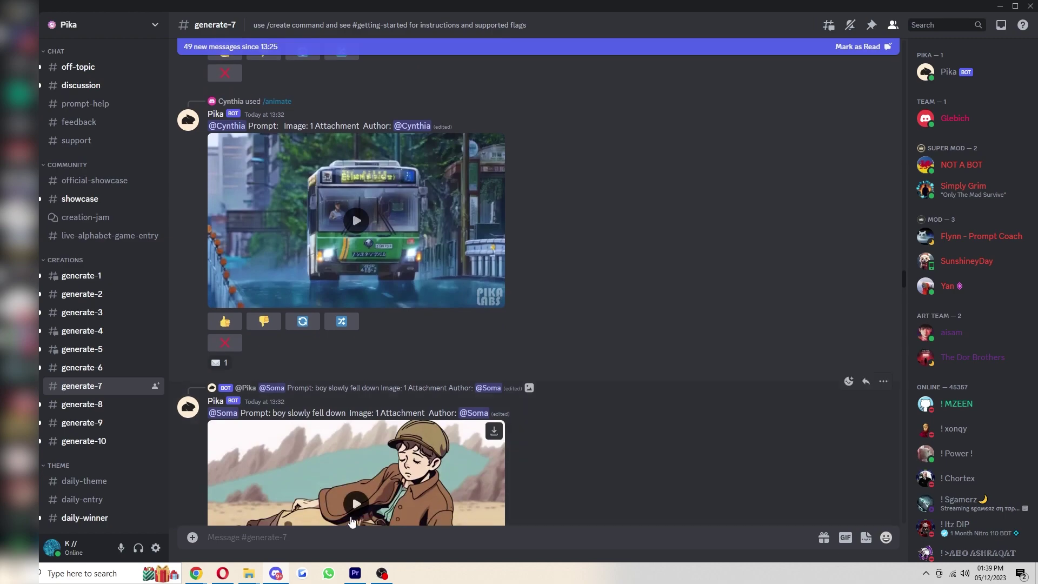
{"action": "scroll", "coordinate": [777, 450], "scroll_direction": "down", "scroll_amount": 5}
{"action": "scroll", "coordinate": [777, 450], "scroll_direction": "down", "scroll_amount": 5}
{"action": "scroll", "coordinate": [568, 487], "scroll_direction": "down", "scroll_amount": 5}
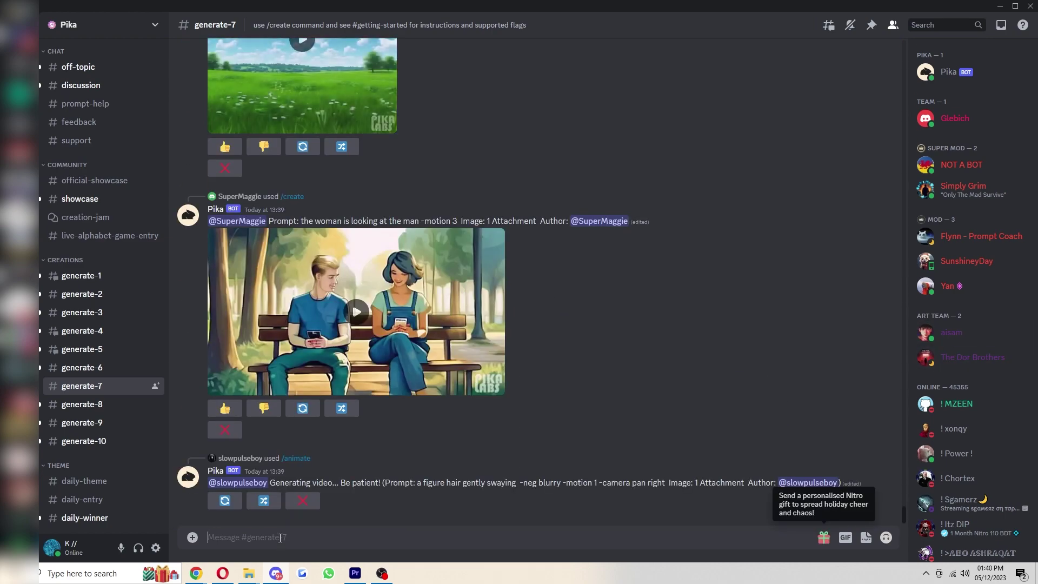
{"action": "type", "text": "/create"}
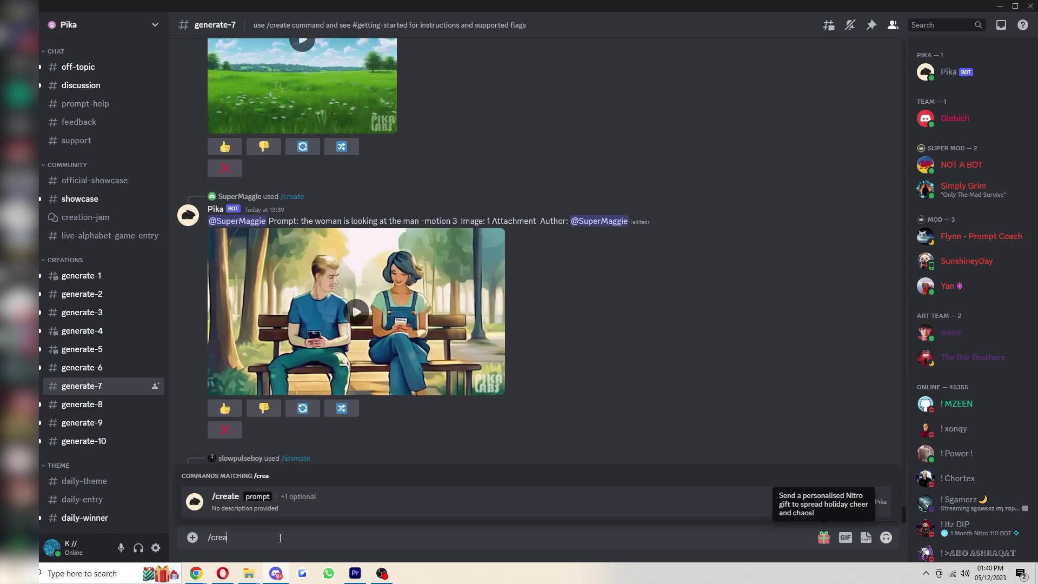
Send /create with the prompt 'a cinematic shot of an astronaut floating in space'.
{"action": "key", "text": "Tab"}
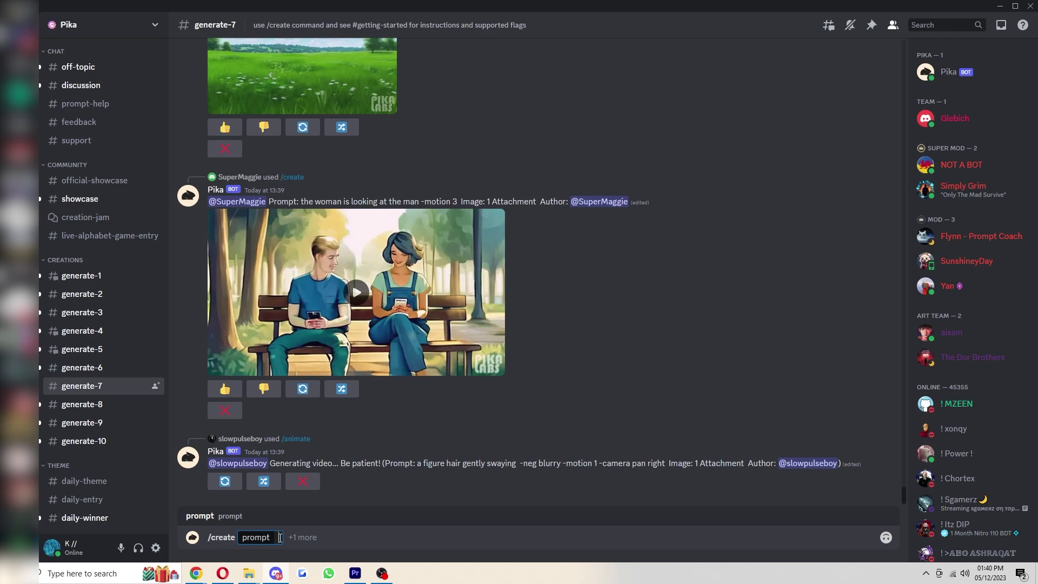
{"action": "type", "text": "a cinematic shot of an astronaut floating in space"}
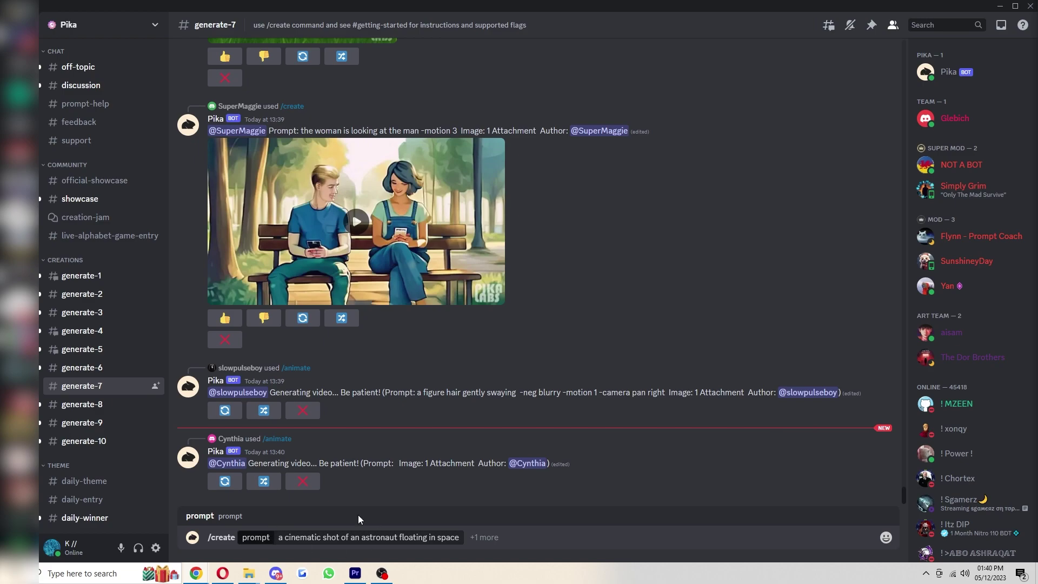
{"action": "left_click_drag", "start_coordinate": [276, 538], "coordinate": [438, 537]}
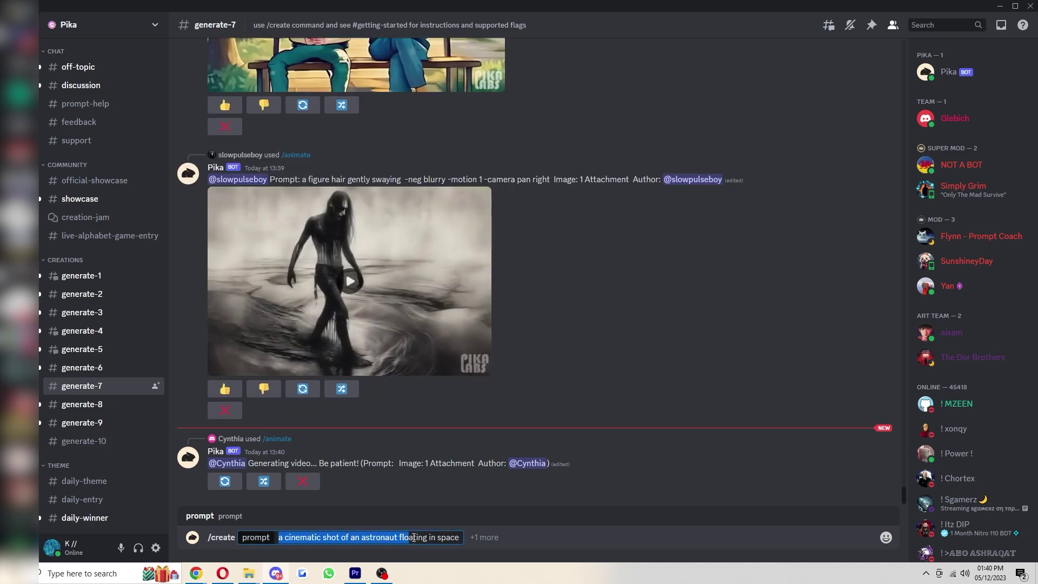
{"action": "left_click", "coordinate": [537, 533]}
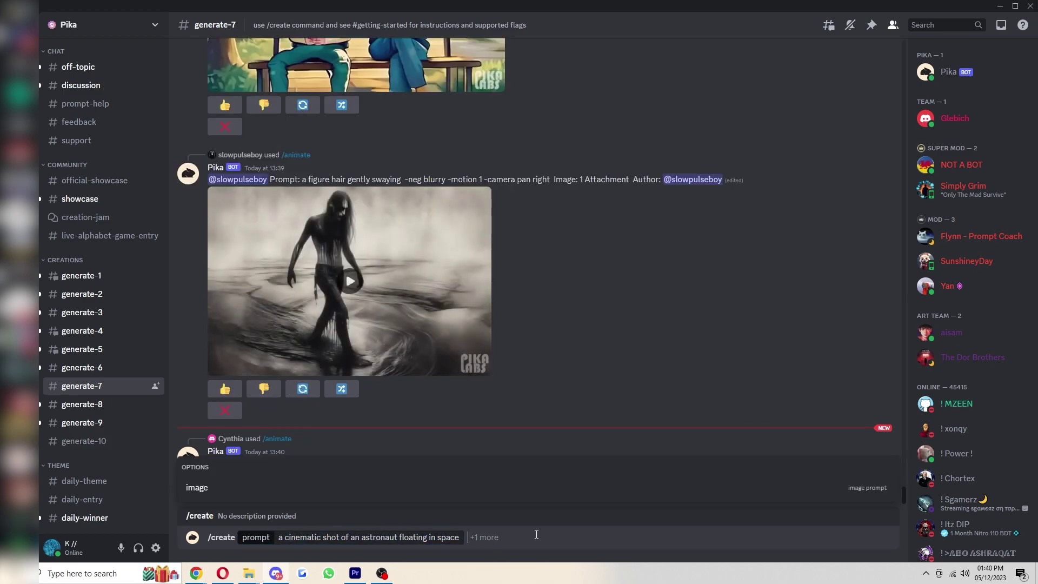
{"action": "key", "text": "Return"}
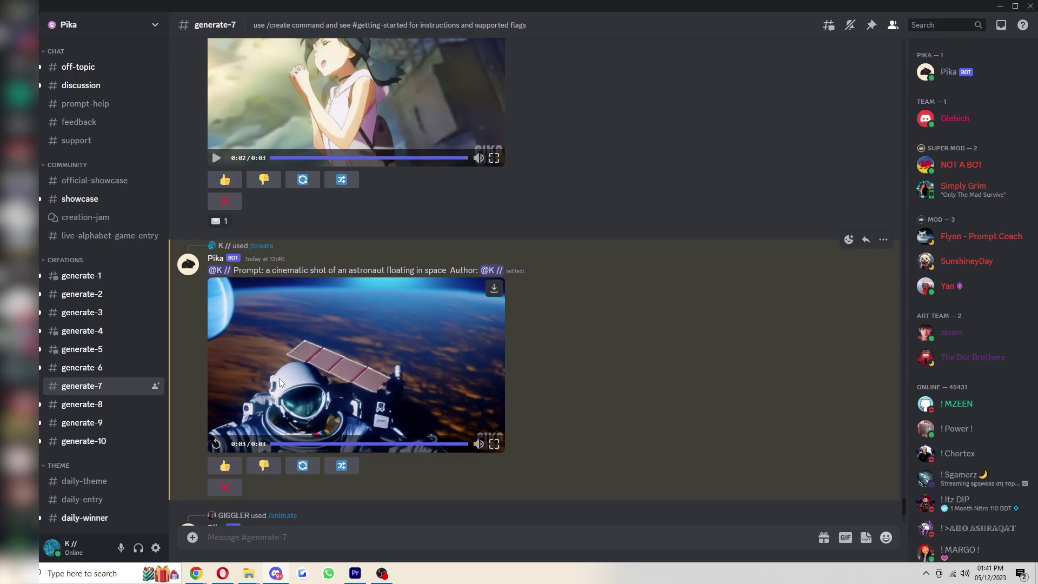
{"action": "left_click_drag", "start_coordinate": [280, 443], "coordinate": [348, 443]}
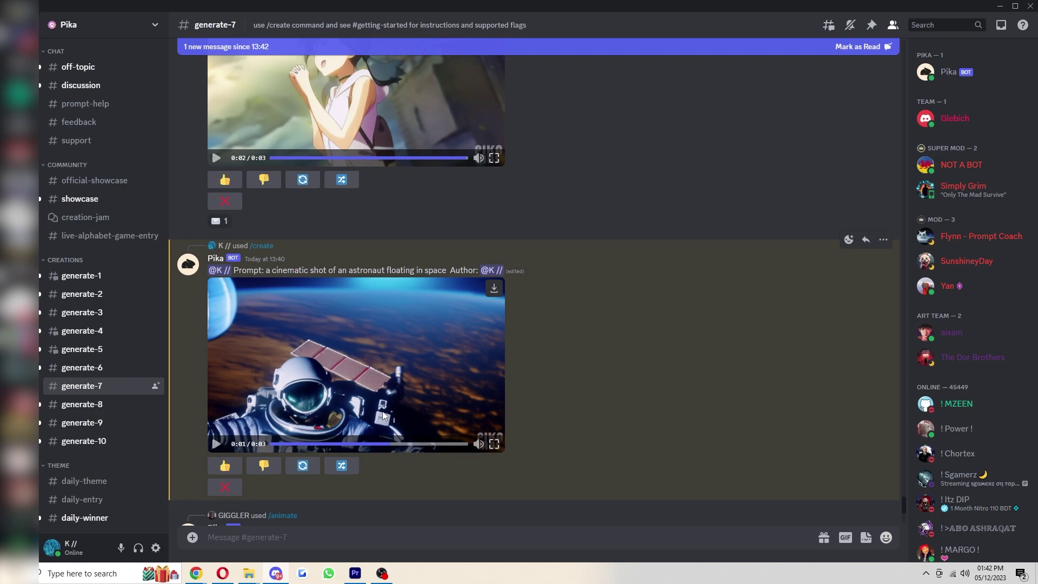
{"action": "scroll", "coordinate": [436, 351], "scroll_direction": "down", "scroll_amount": 3}
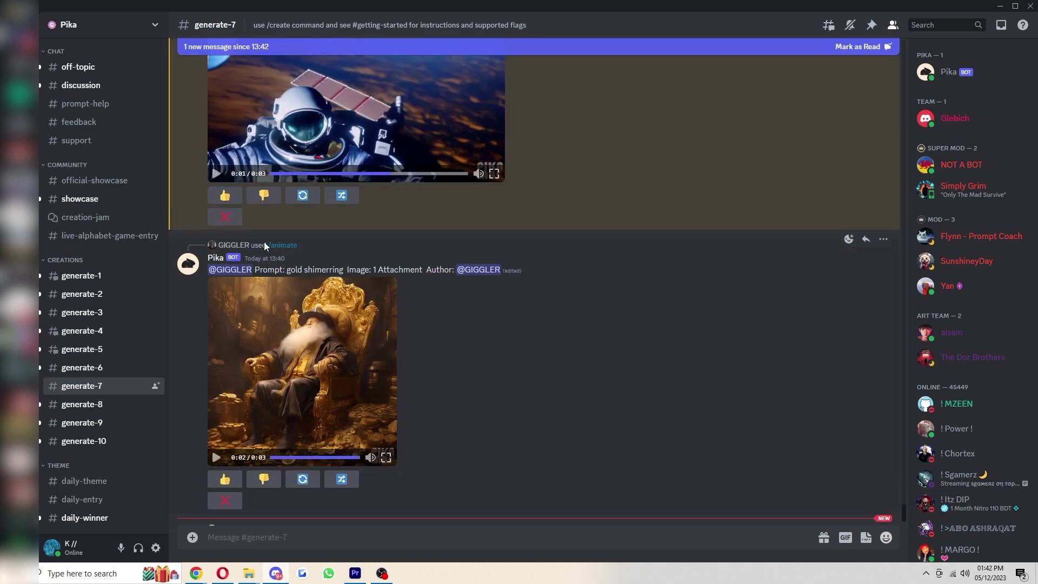
{"action": "mouse_move", "coordinate": [317, 295]}
{"action": "left_click_drag", "start_coordinate": [345, 269], "coordinate": [422, 271]}
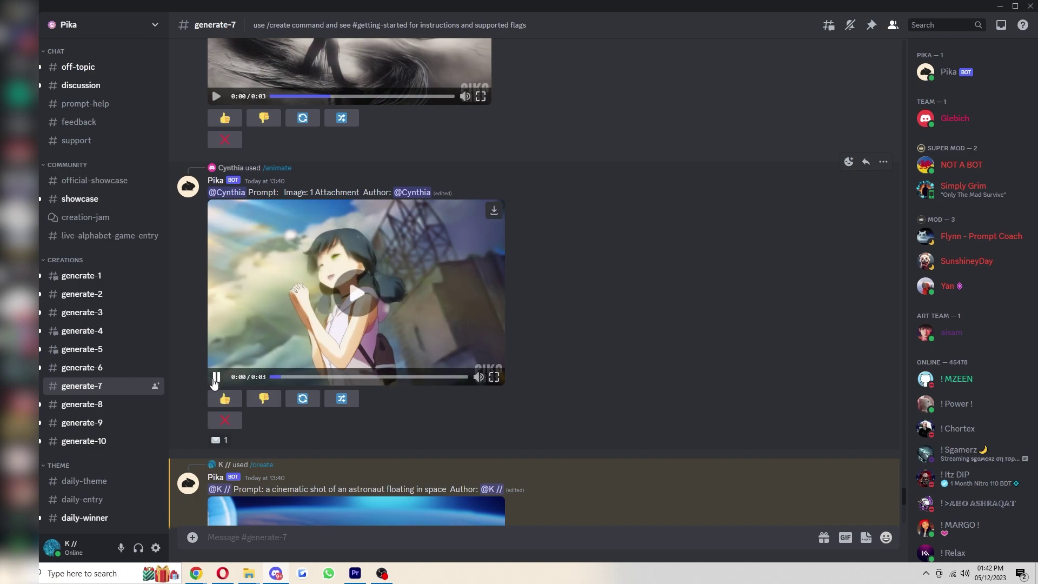
{"action": "left_click", "coordinate": [321, 272]}
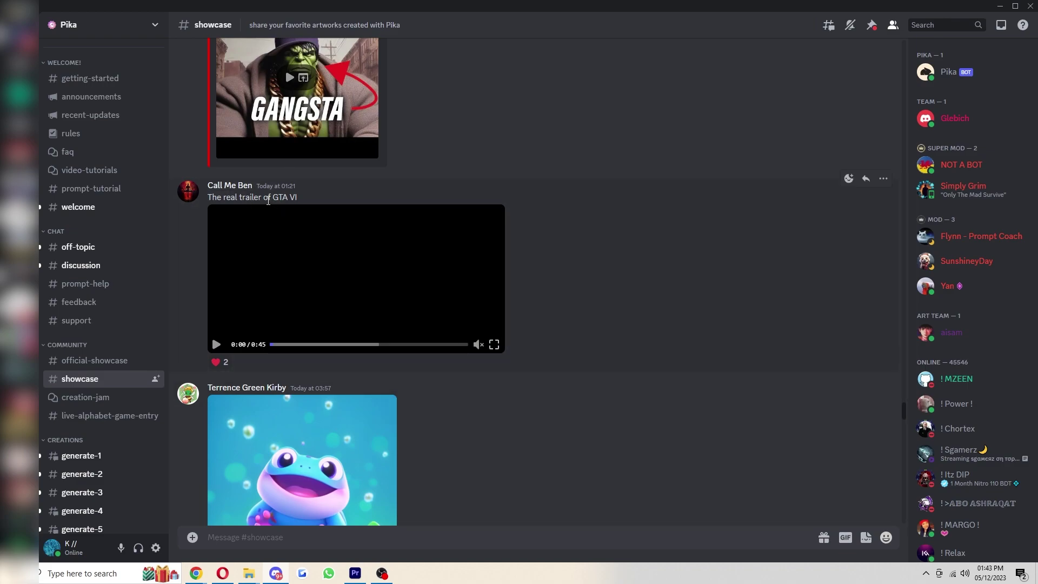
{"action": "left_click_drag", "start_coordinate": [265, 198], "coordinate": [308, 205]}
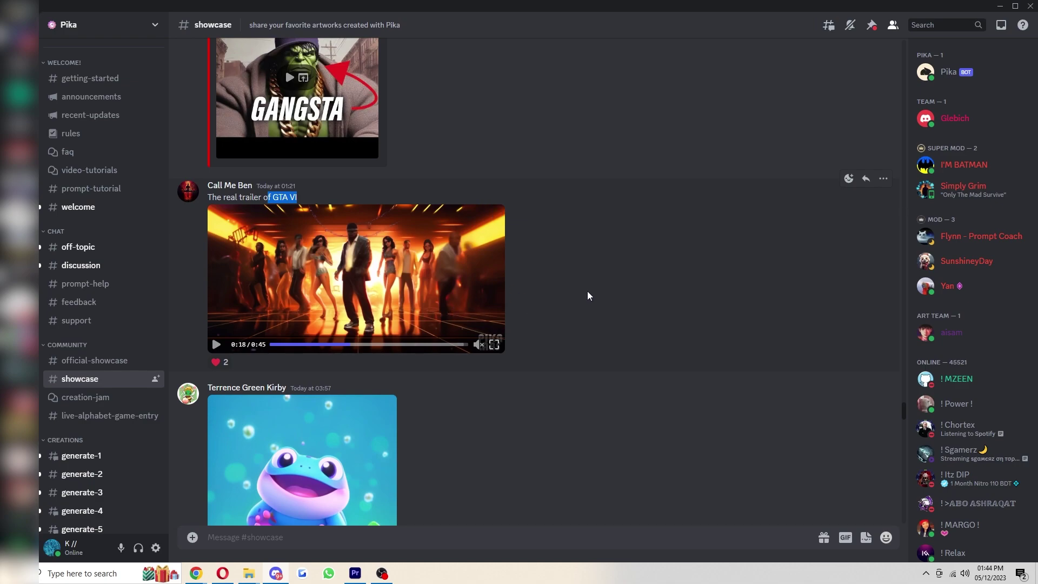
{"action": "scroll", "coordinate": [618, 249], "scroll_direction": "up", "scroll_amount": 3}
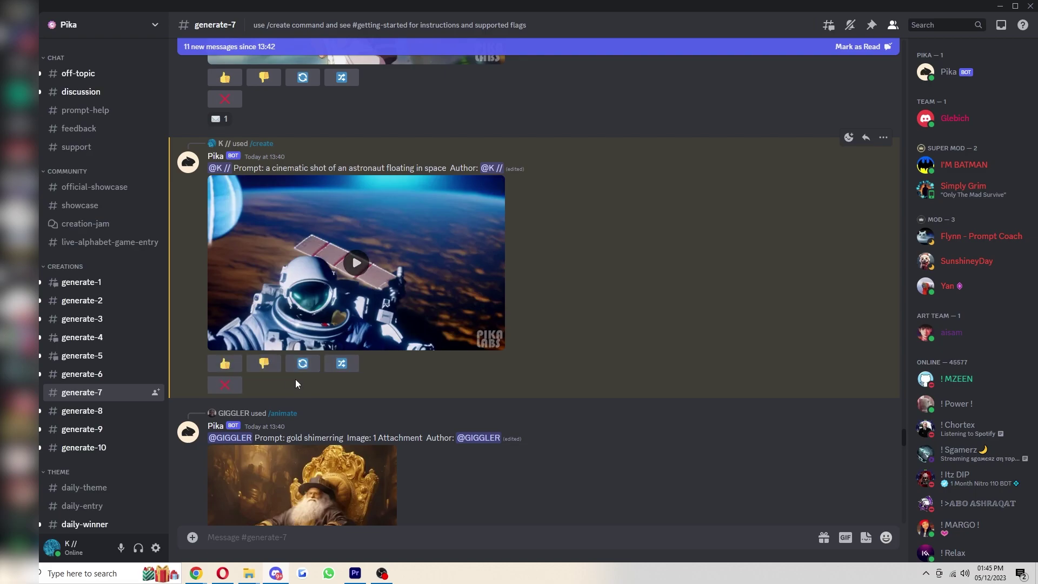
{"action": "scroll", "coordinate": [441, 354], "scroll_direction": "down", "scroll_amount": 5}
{"action": "scroll", "coordinate": [506, 356], "scroll_direction": "down", "scroll_amount": 5}
{"action": "scroll", "coordinate": [507, 356], "scroll_direction": "down", "scroll_amount": 5}
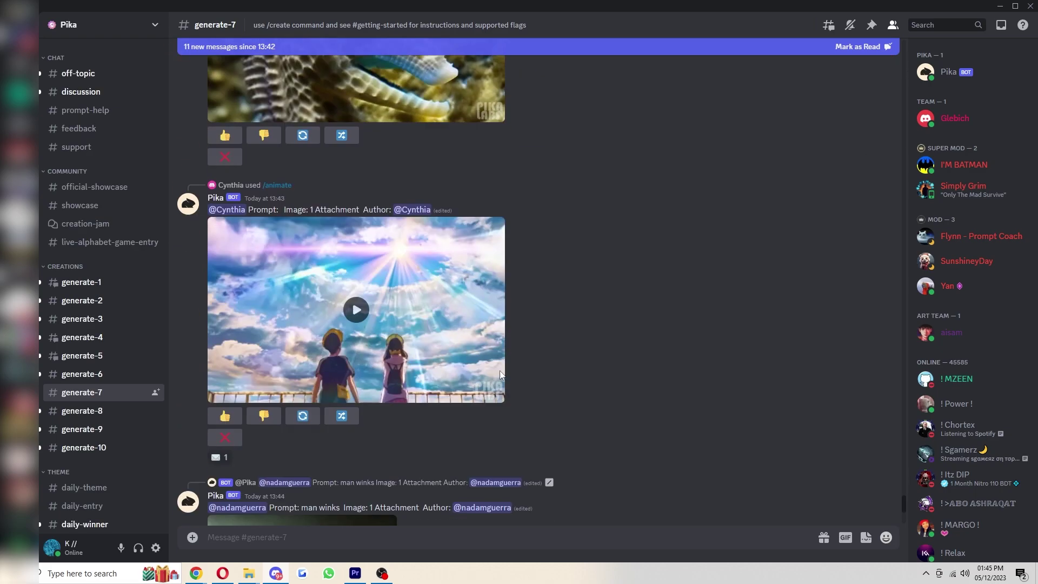
{"action": "scroll", "coordinate": [507, 356], "scroll_direction": "down", "scroll_amount": 5}
Highlight the Pika bot's generating-video reply in #generate-7.
{"action": "left_click_drag", "start_coordinate": [271, 482], "coordinate": [494, 499]}
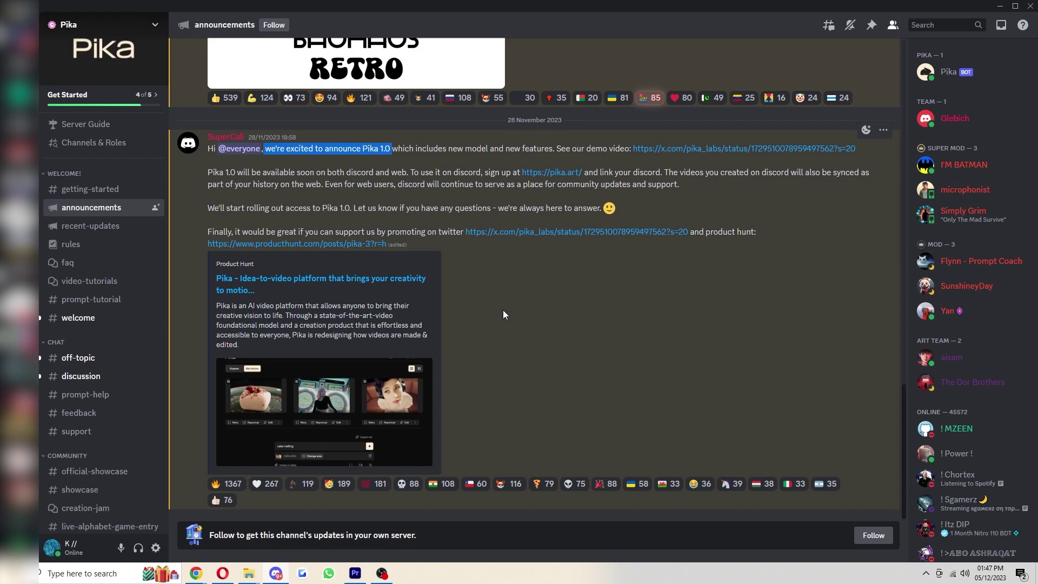
{"action": "scroll", "coordinate": [725, 388], "scroll_direction": "up", "scroll_amount": 10}
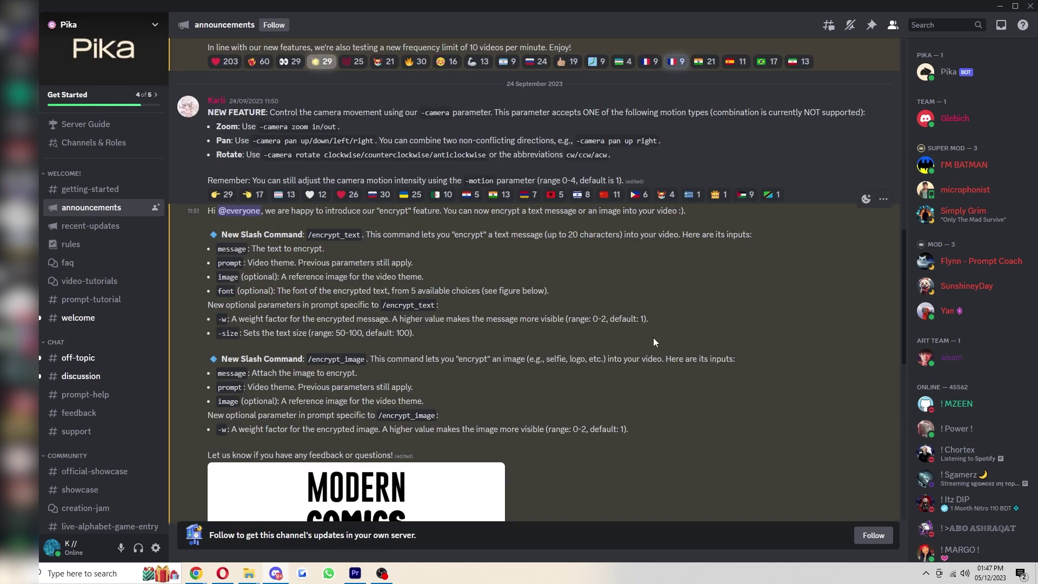
Highlight the zoom, pan and rotate camera options in the announcement, then deselect.
{"action": "mouse_move", "coordinate": [487, 146]}
{"action": "left_click_drag", "start_coordinate": [236, 127], "coordinate": [269, 152]}
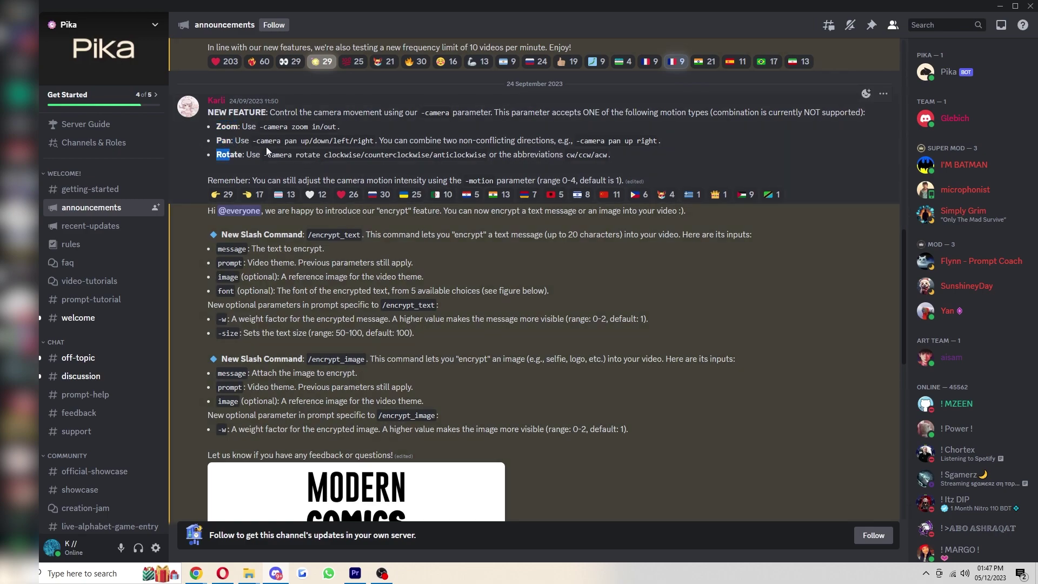
{"action": "left_click", "coordinate": [297, 138]}
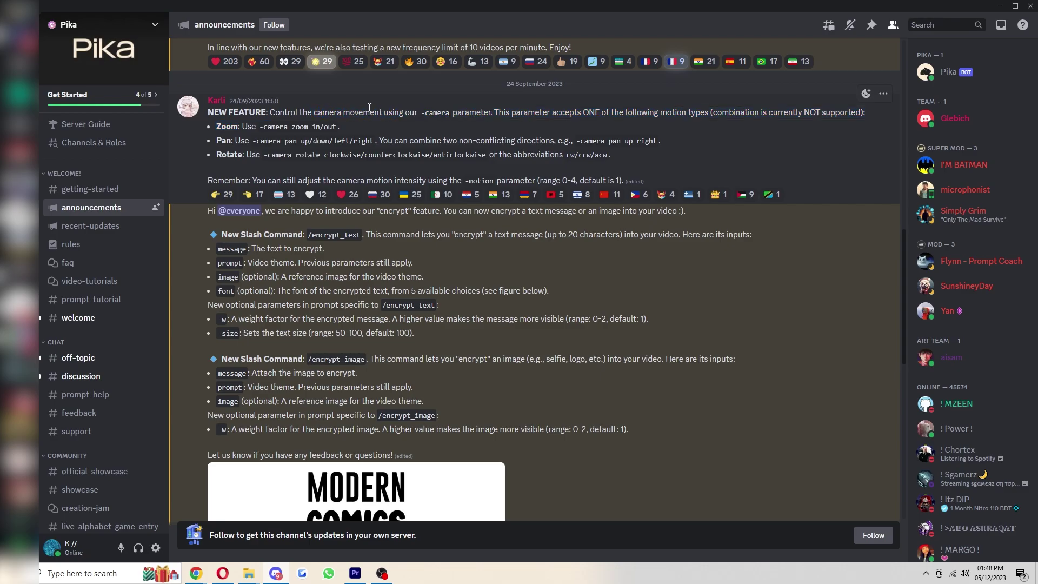